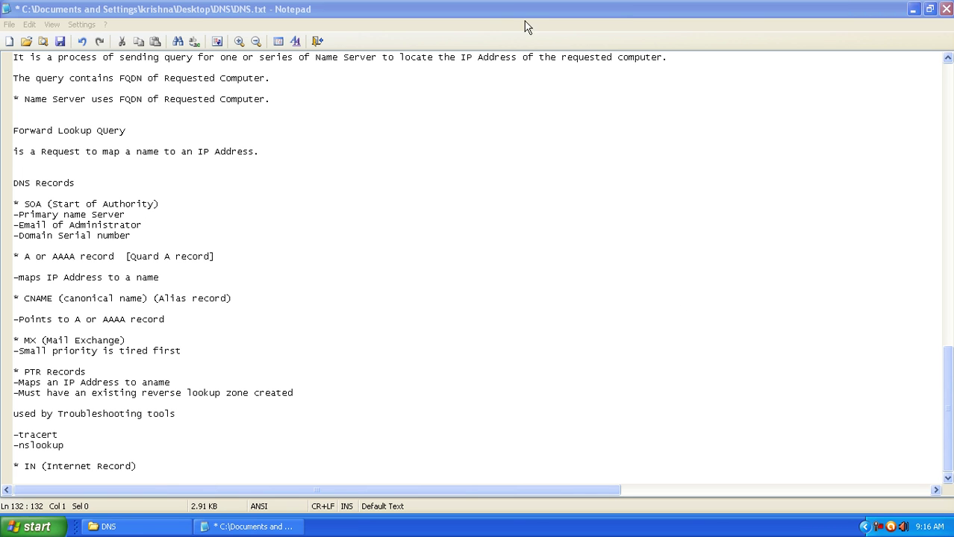
Bring the DNS notes window forward and scroll to the DNS Records heading under Name Resolution Process
left_click(511, 10)
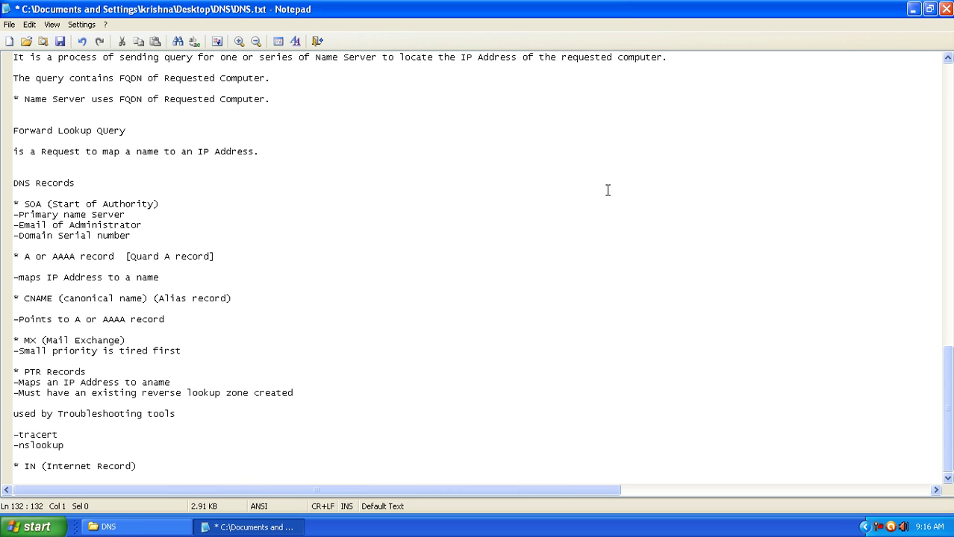
left_click(948, 60)
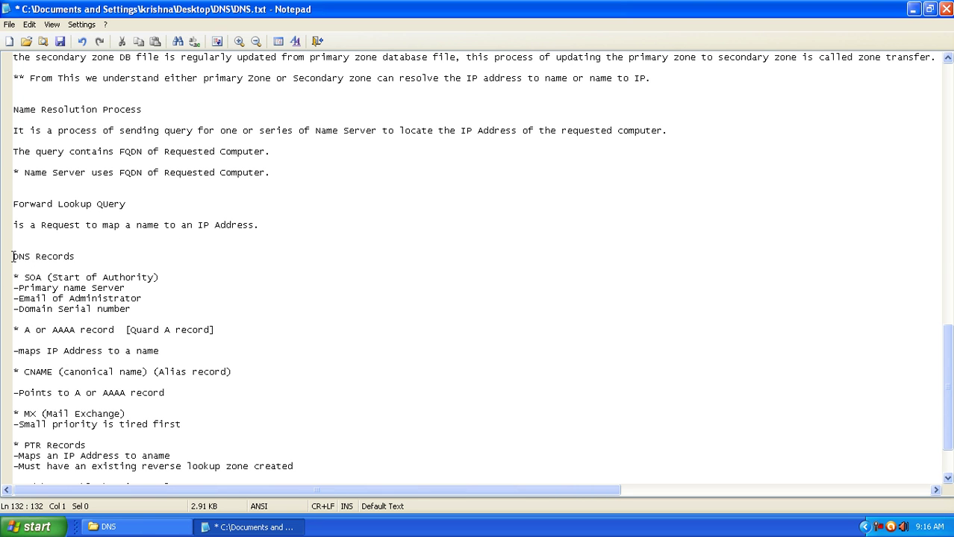
left_click_drag(12, 256, 108, 255)
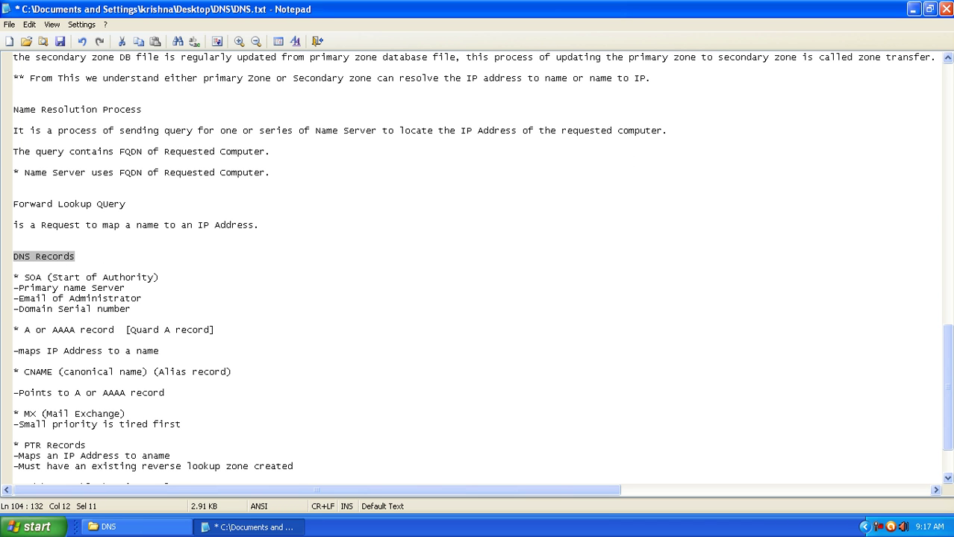
left_click(948, 58)
left_click_drag(948, 58, 948, 58)
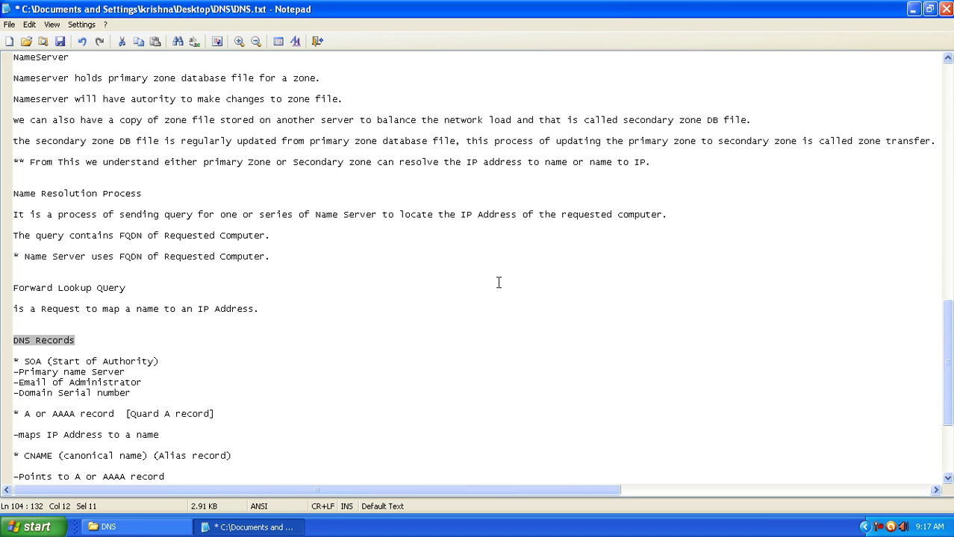
left_click(385, 297)
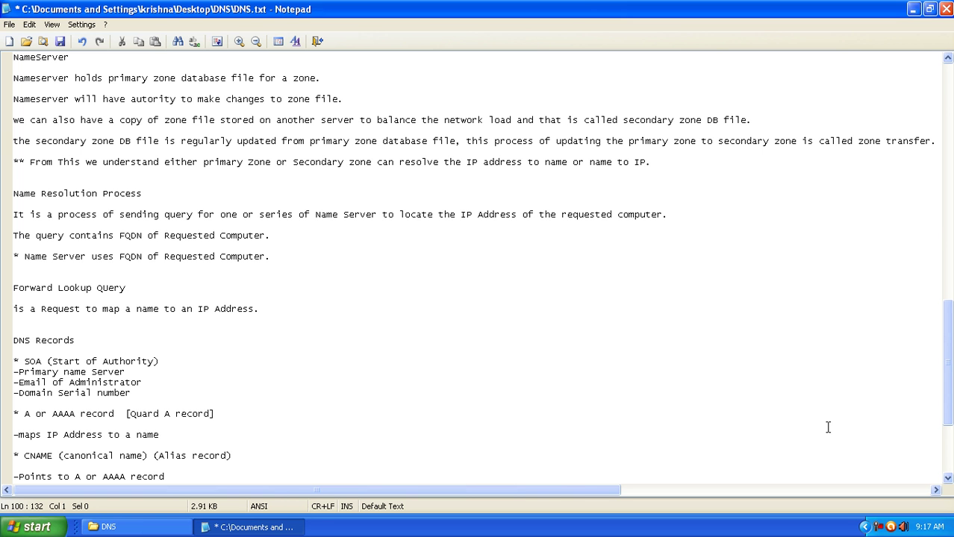
left_click(948, 479)
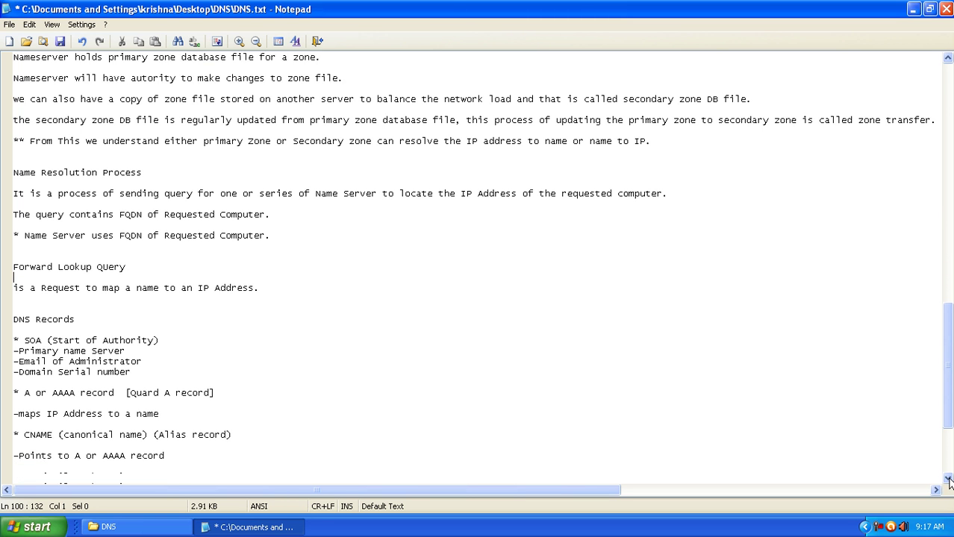
left_click(947, 482)
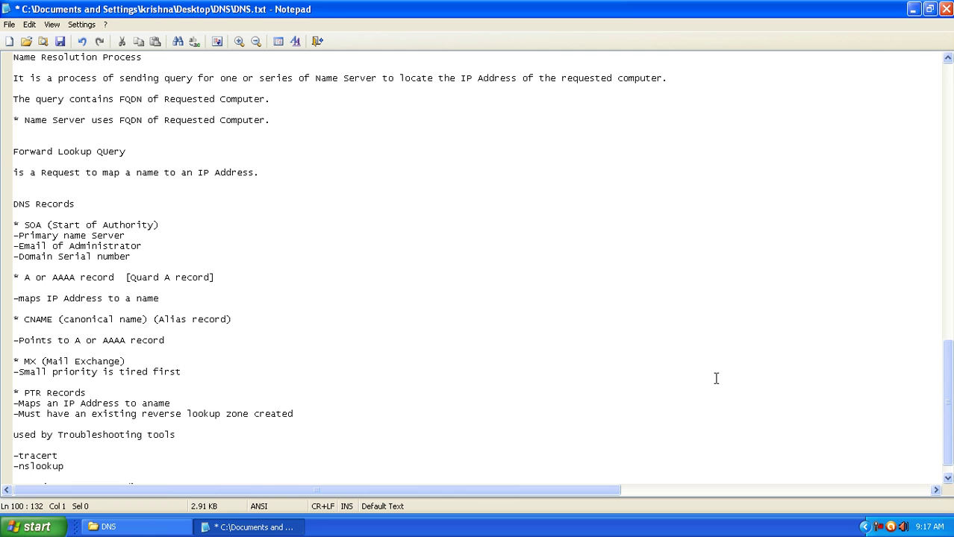
left_click(212, 240)
Type 'Information that Zone database file contents.' on a new line after the DNS Records heading
left_click(89, 208)
key("Return")
key("Return")
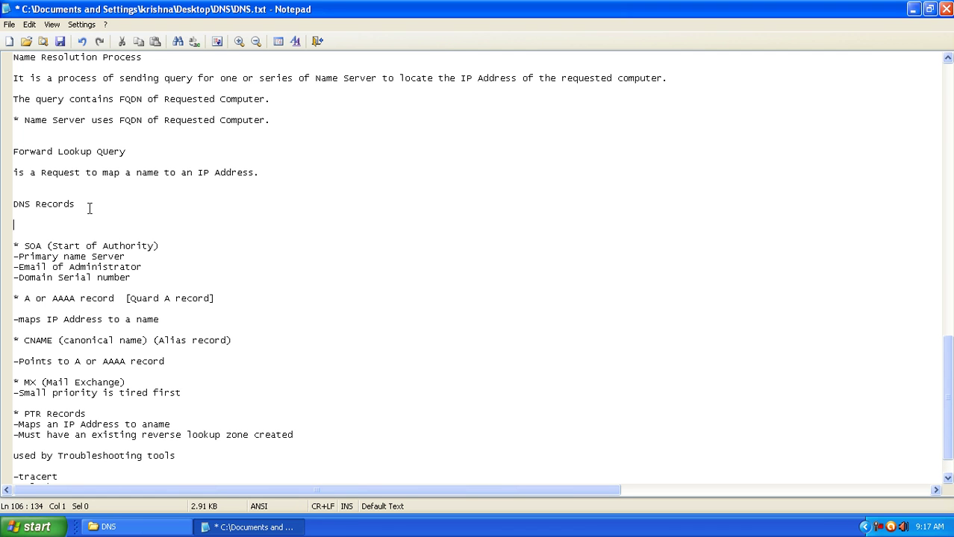
type("Information")
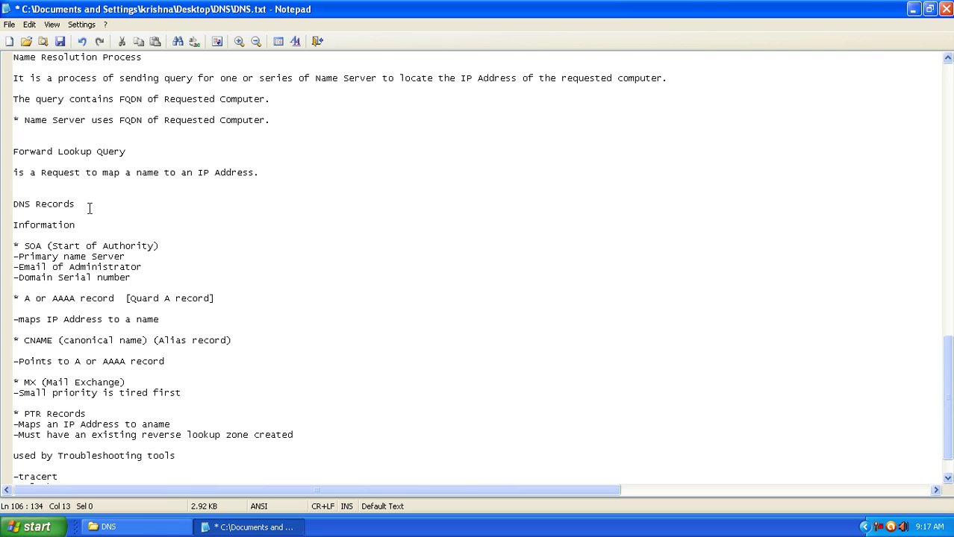
type(" that Zone database file c")
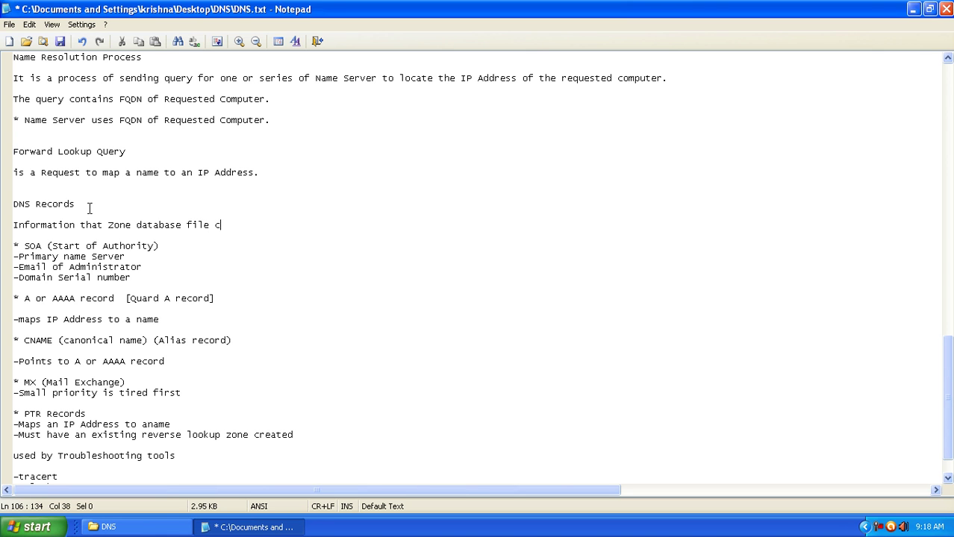
type("ontents.")
Delete the extra 'r' in 'Quard' so the label reads 'Quad A record'
left_click(150, 298)
key("BackSpace")
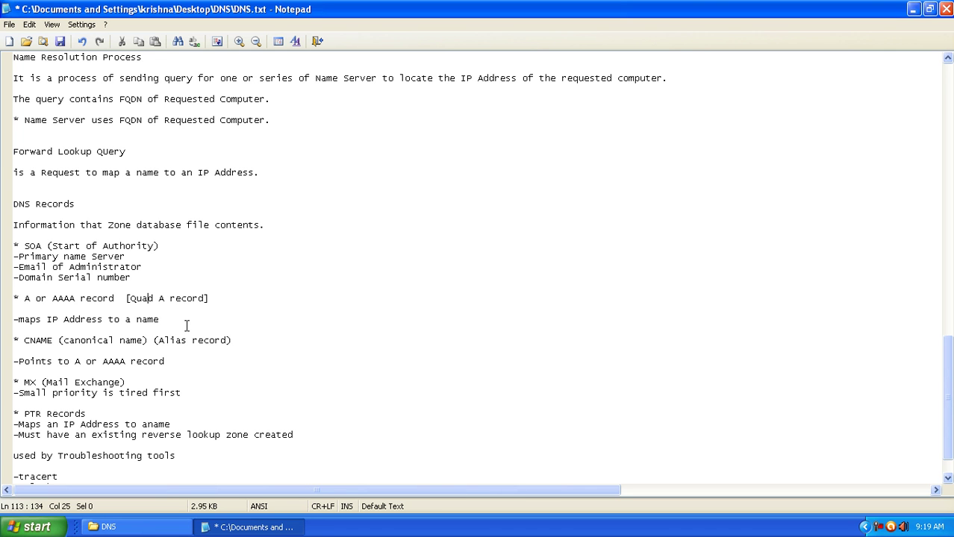
left_click(185, 319)
left_click(216, 357)
left_click(137, 382)
key("Down")
key("Down")
left_click(948, 478)
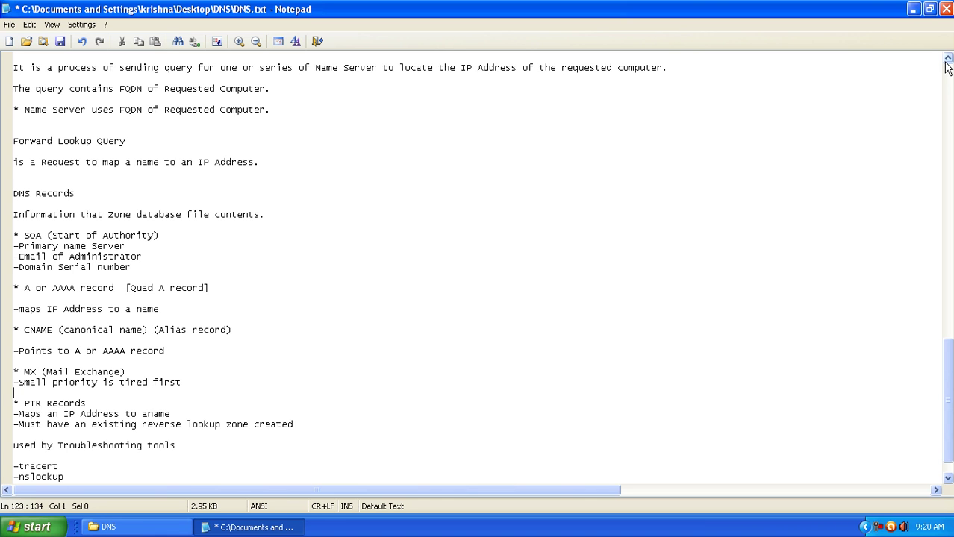
left_click(232, 368)
left_click(208, 381)
left_click(102, 401)
left_click(194, 443)
key("Down")
key("Down")
key("Down")
key("Down")
key("Down")
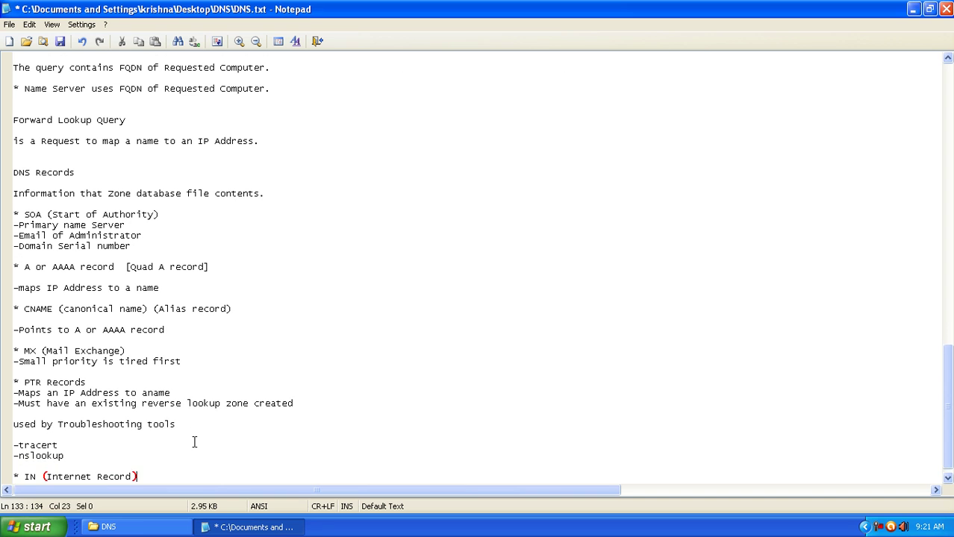
key("Down")
key("Up")
key("Up")
key("Up")
key("Up")
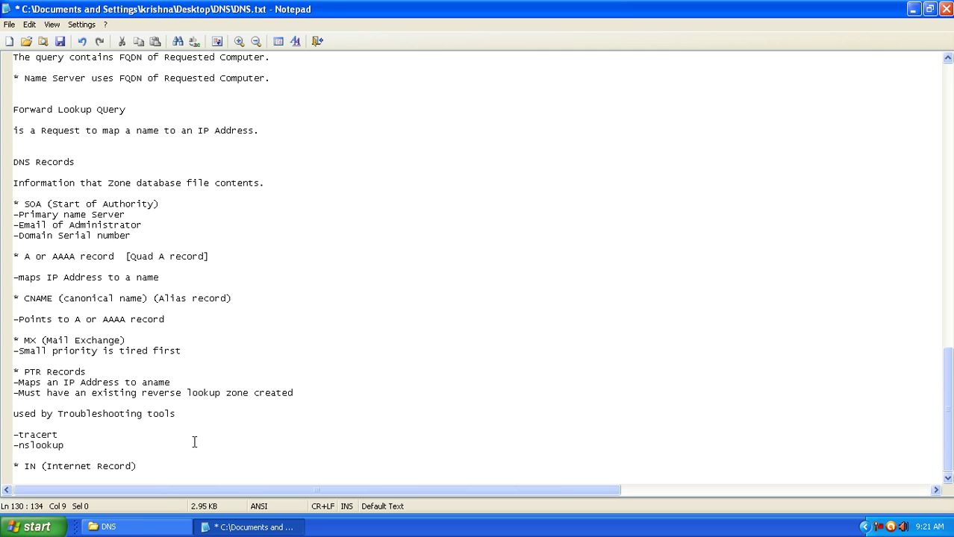
key("Up")
key("Up")
key("Up")
key("Up")
key("Up")
key("Up")
key("Up")
key("Up")
key("Up")
key("Up")
key("Up")
key("Up")
key("Up")
key("Up")
key("Up")
key("Up")
key("Up")
key("Up")
key("Up")
key("End")
key("Up")
key("Up")
key("Up")
key("End")
key("Up")
key("Up")
key("Up")
key("Up")
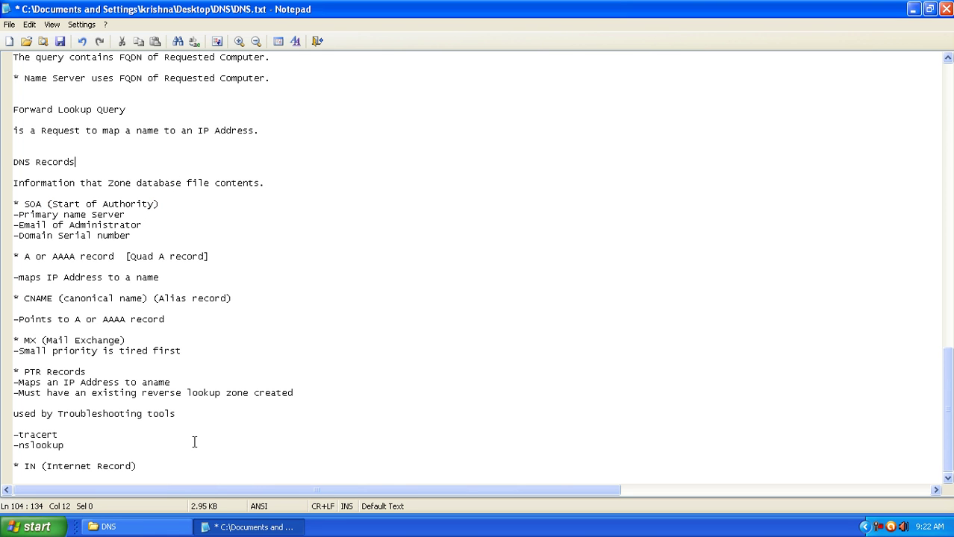